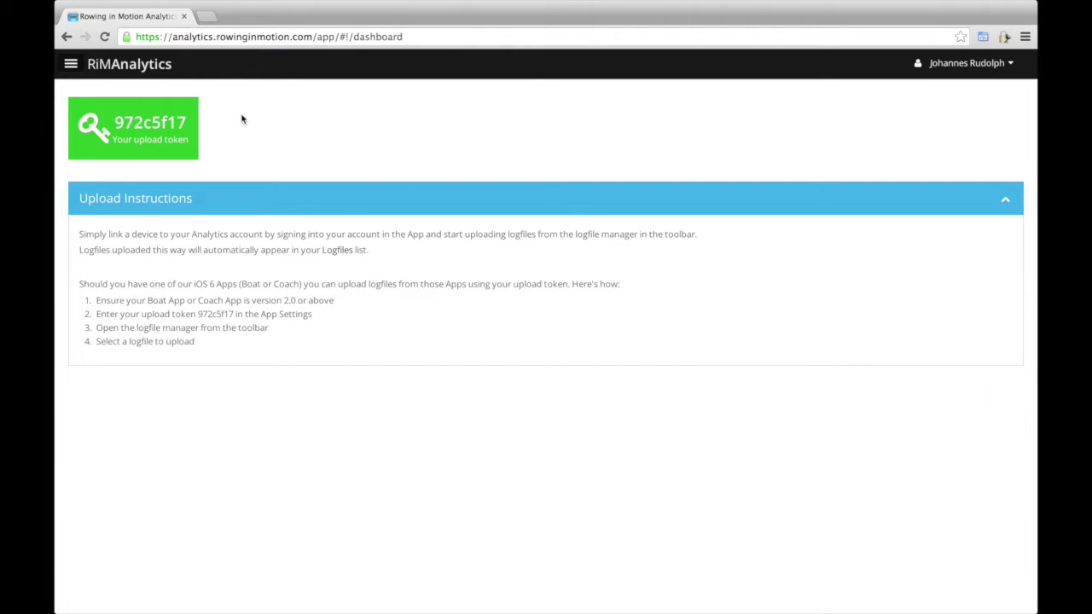
- Open the list of uploaded logfiles and browse through the recorded sessions
{"action": "left_click", "coordinate": [72, 66]}
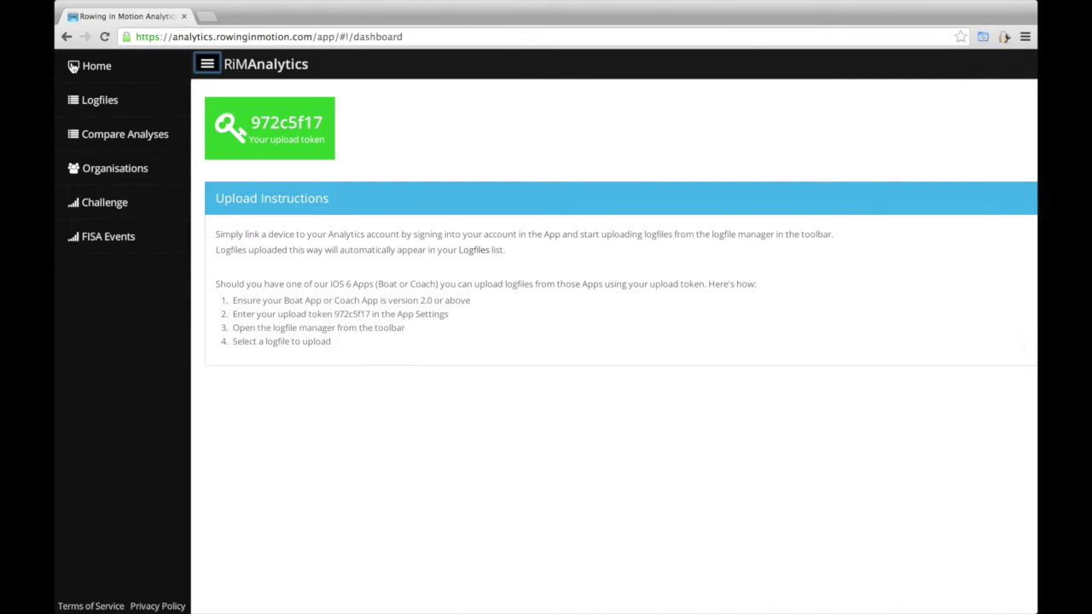
{"action": "left_click", "coordinate": [127, 102]}
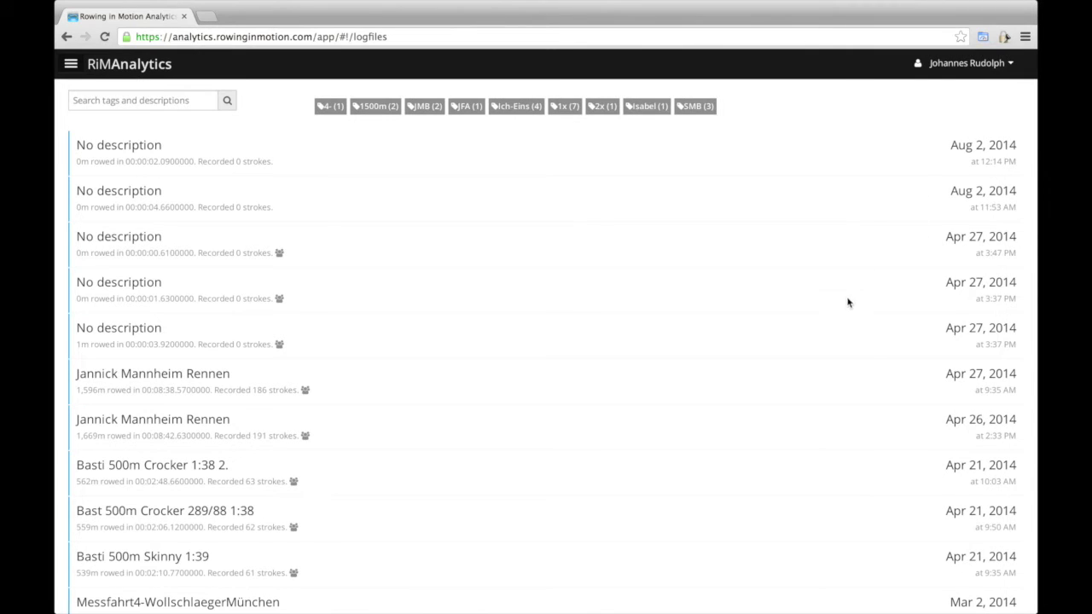
{"action": "scroll", "coordinate": [847, 302], "scroll_direction": "down", "scroll_amount": 5}
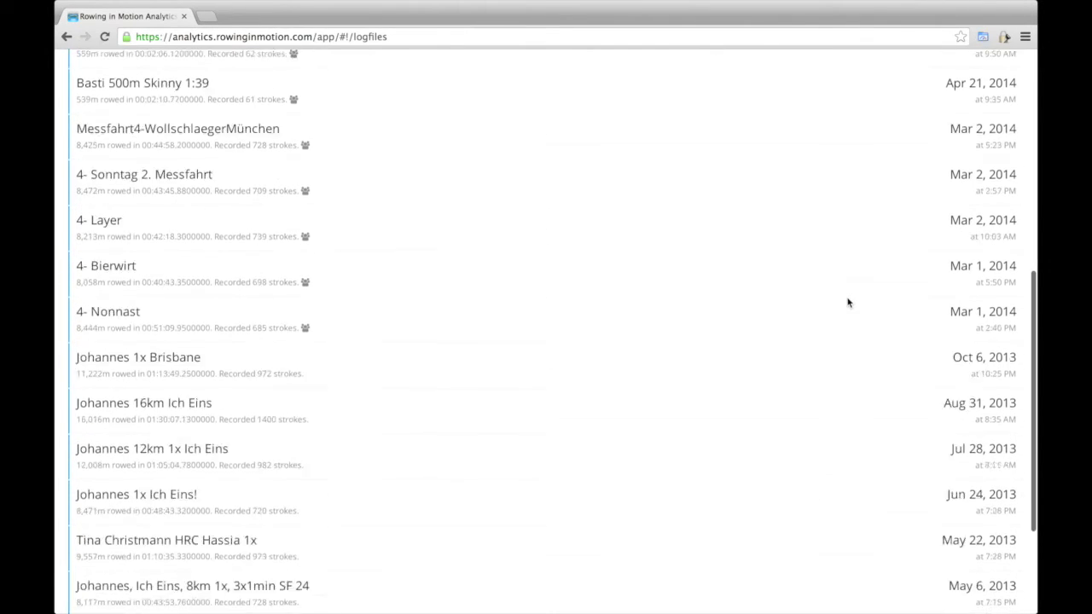
{"action": "scroll", "coordinate": [847, 302], "scroll_direction": "down", "scroll_amount": 1}
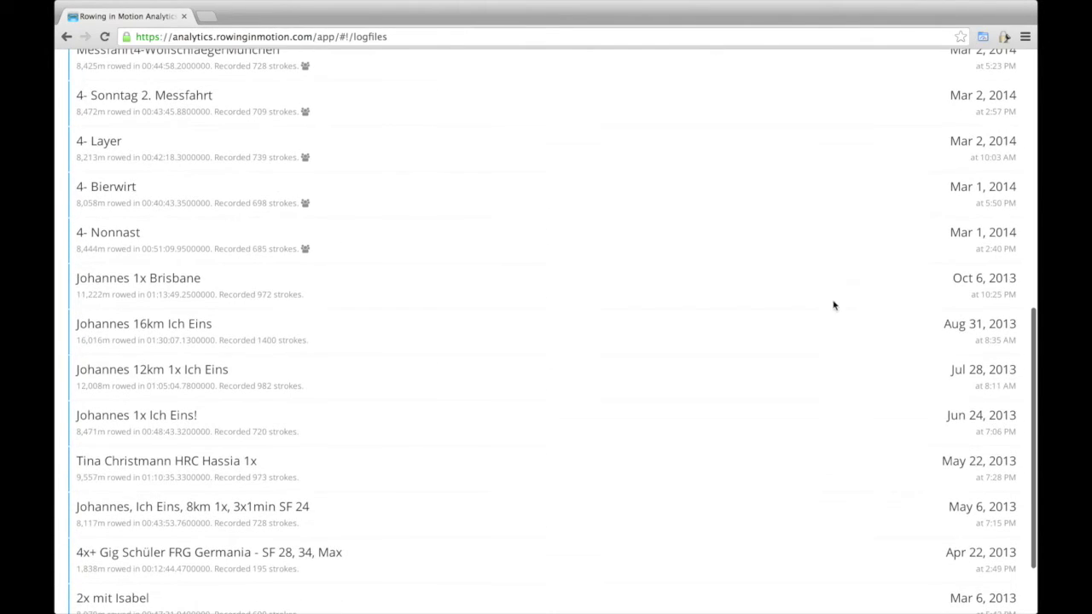
- Select the logfiles dated Oct 6, 2013 and Jul 28, 2013 and clear both selections again
{"action": "left_click", "coordinate": [165, 294]}
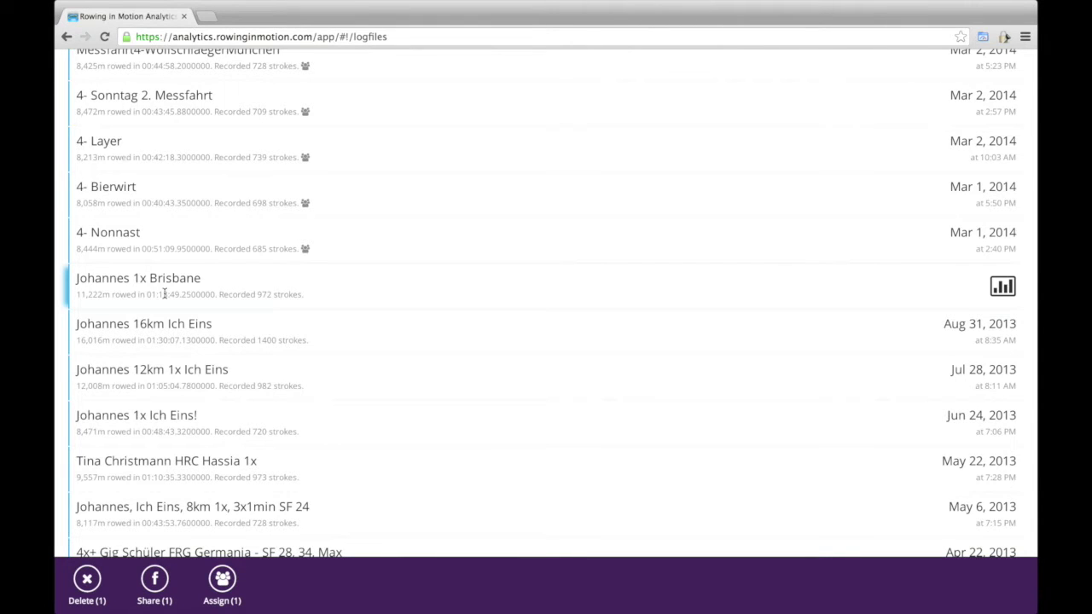
{"action": "scroll", "coordinate": [180, 392], "scroll_direction": "down", "scroll_amount": 2}
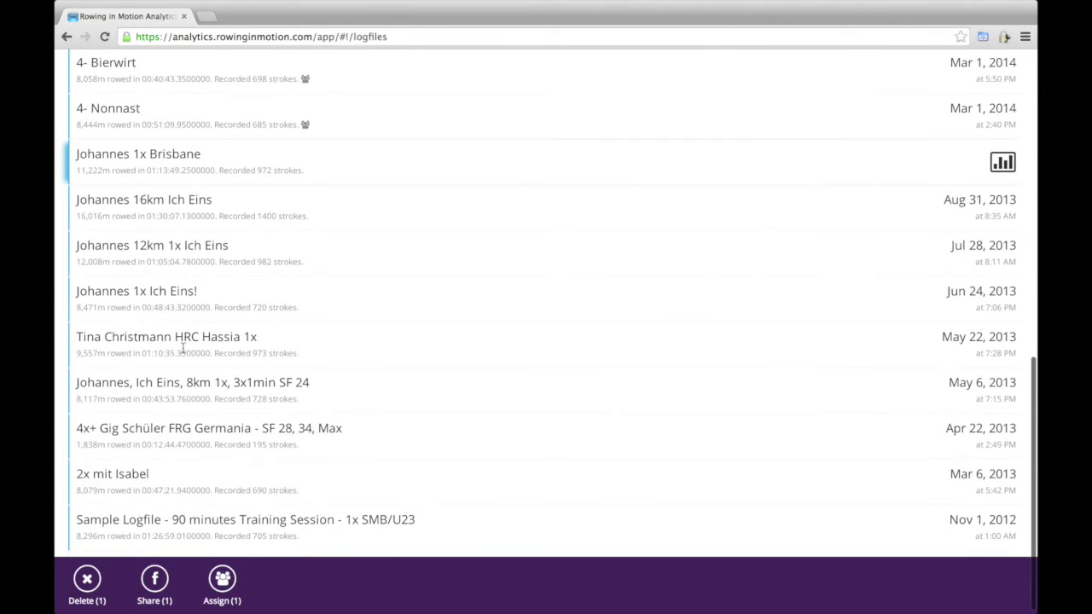
{"action": "left_click", "coordinate": [191, 247]}
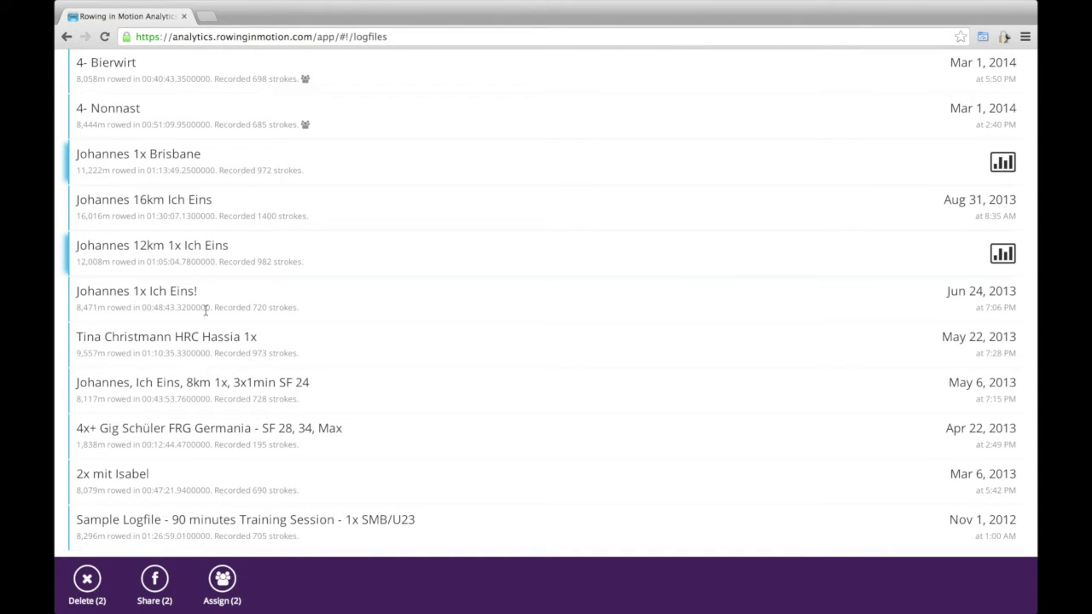
{"action": "left_click", "coordinate": [148, 169]}
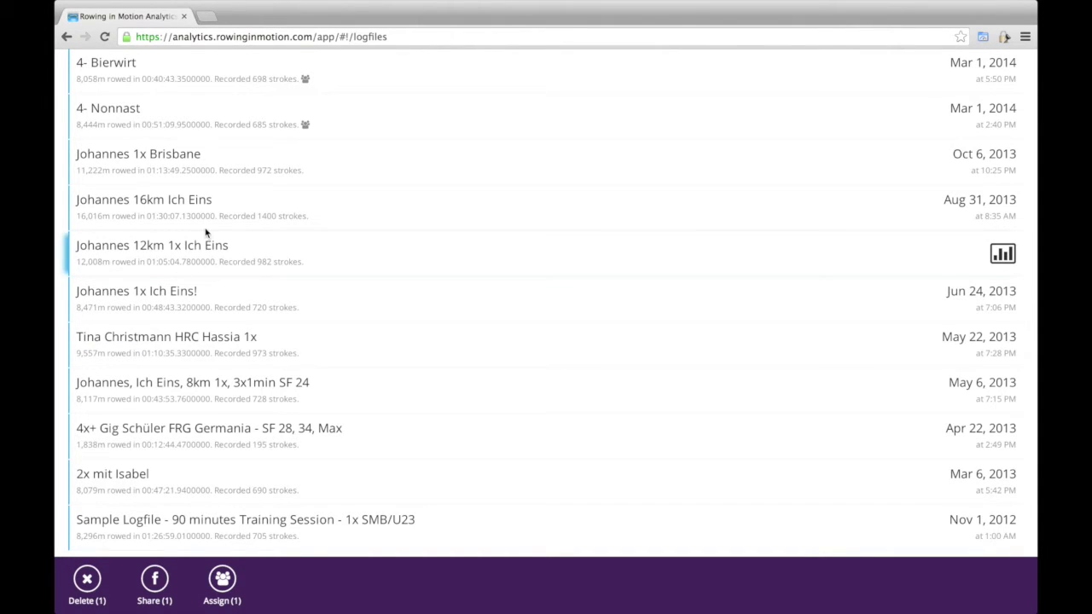
{"action": "left_click", "coordinate": [206, 245]}
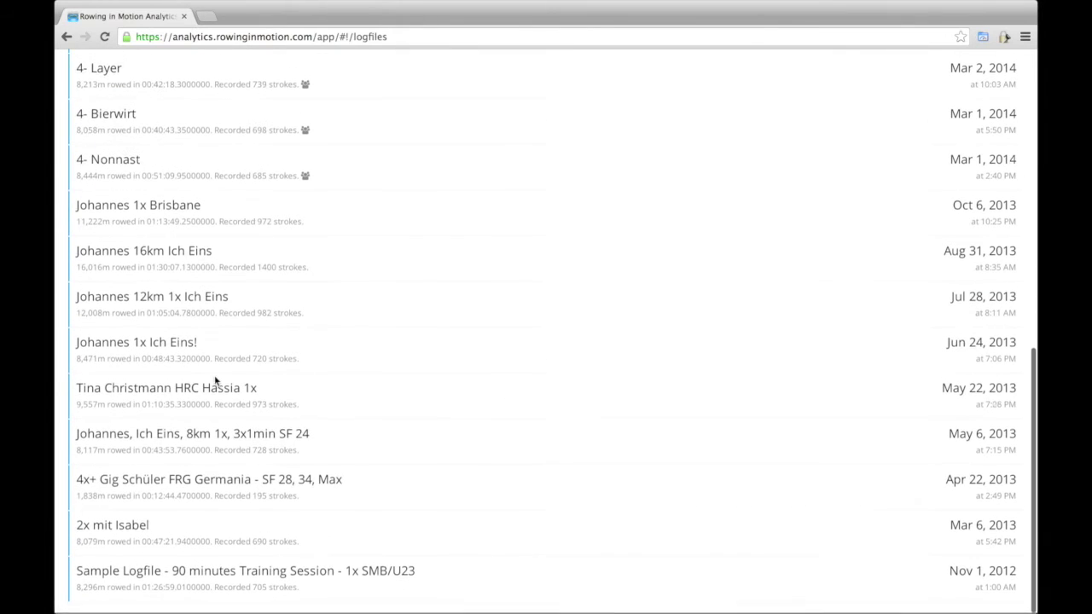
- Select the sample 90-minute training session logfile and open its analysis page
{"action": "left_click", "coordinate": [304, 574]}
{"action": "scroll", "coordinate": [639, 525], "scroll_direction": "down", "scroll_amount": 1}
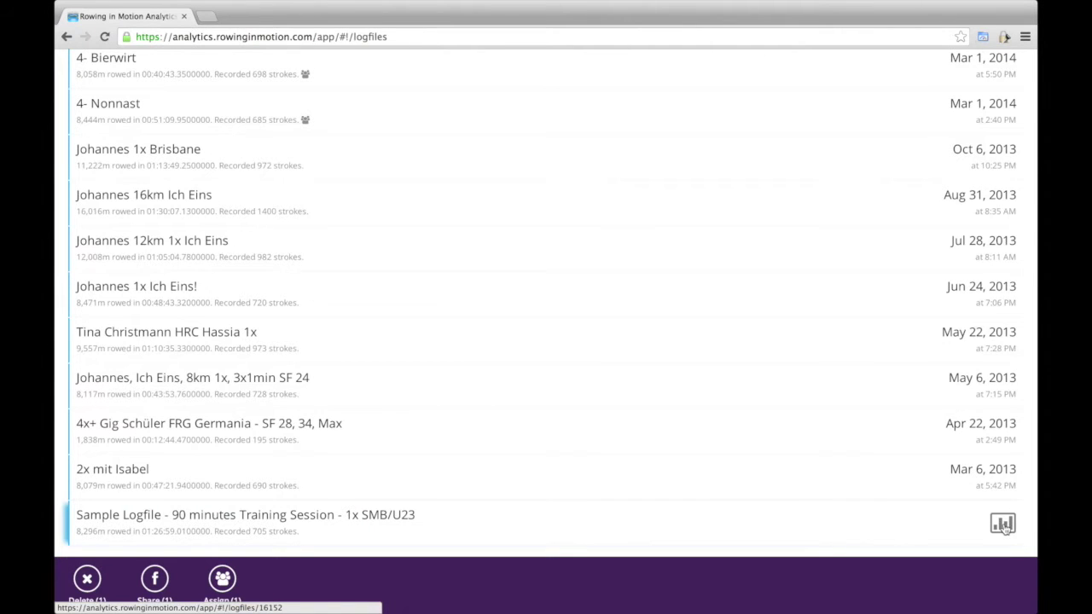
{"action": "left_click", "coordinate": [1003, 524]}
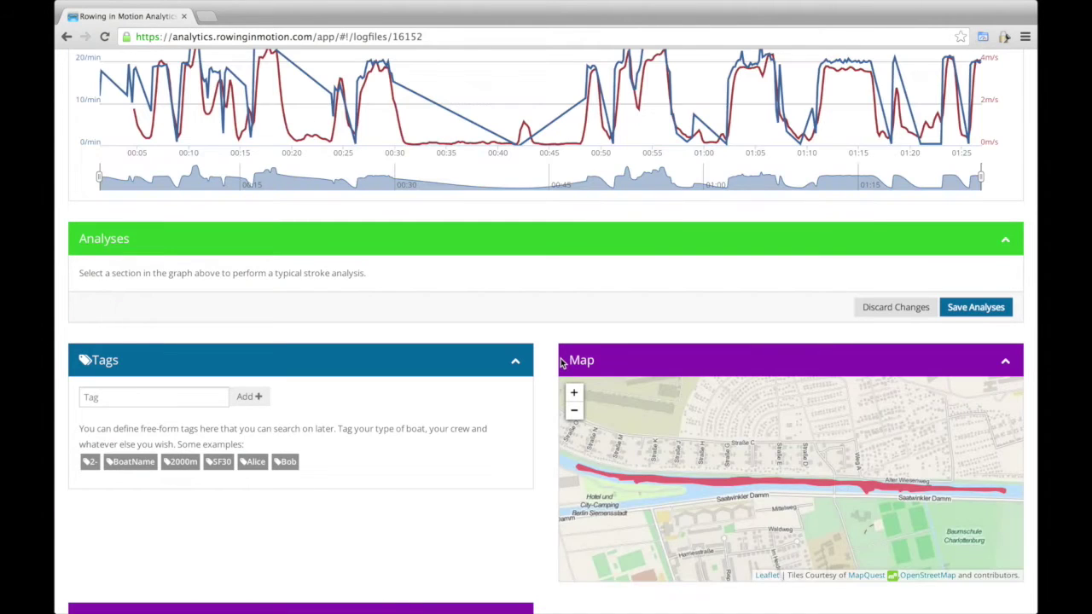
{"action": "scroll", "coordinate": [561, 362], "scroll_direction": "up", "scroll_amount": 3}
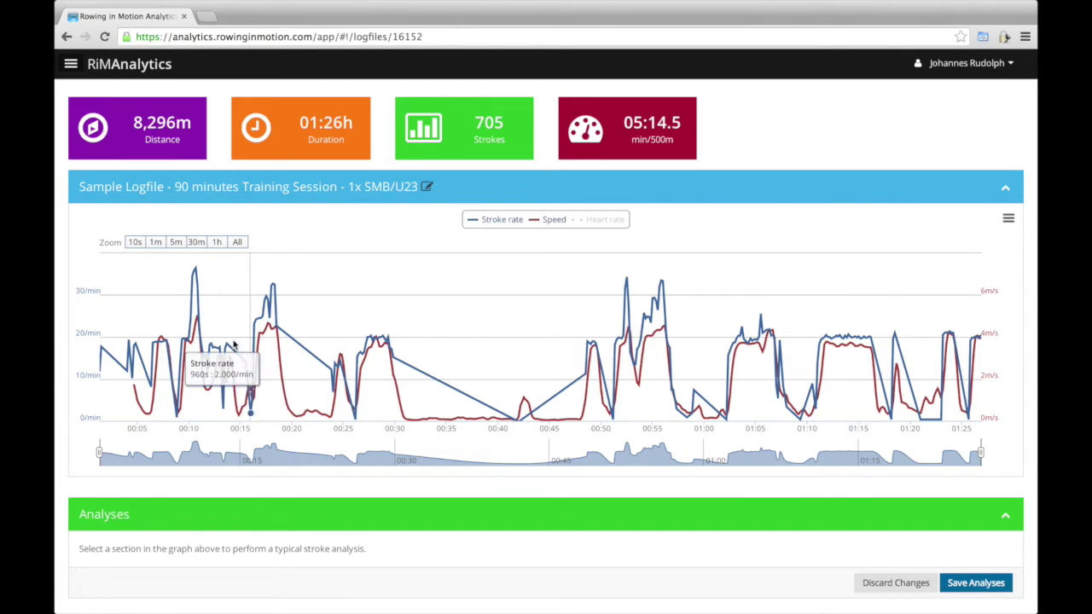
- Zoom the session graph to 5 minutes and adjust its time window to about 00:48–01:00
{"action": "left_click", "coordinate": [177, 244]}
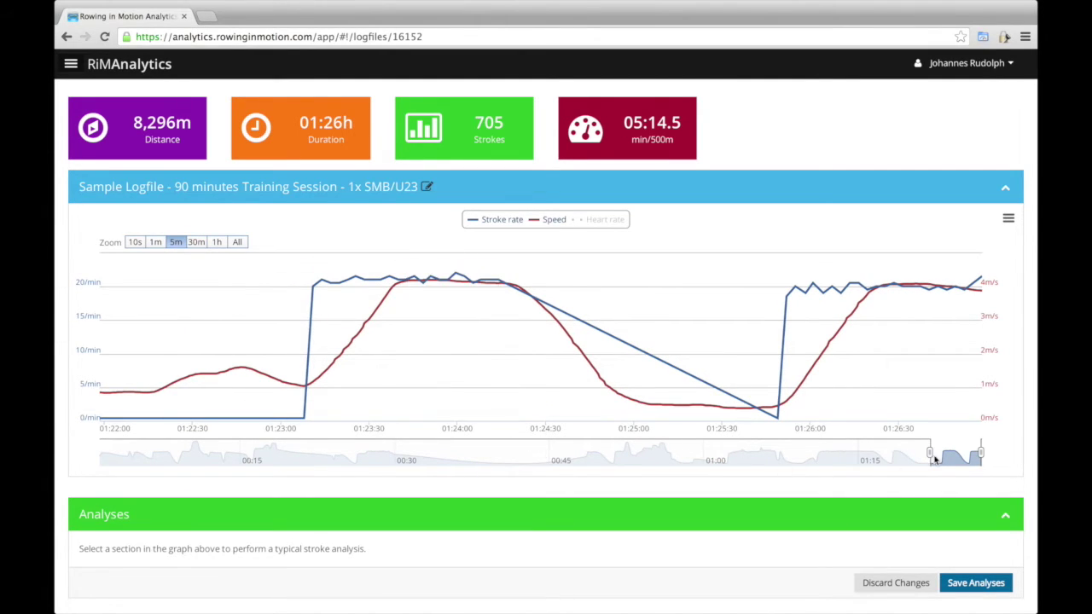
{"action": "left_click_drag", "start_coordinate": [931, 454], "coordinate": [470, 455]}
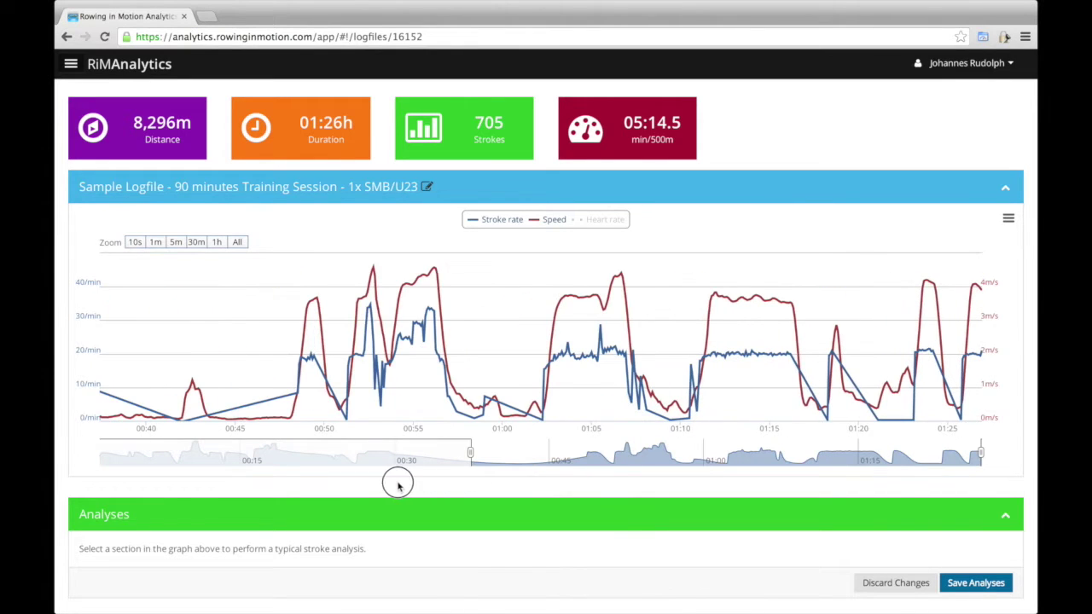
{"action": "left_click_drag", "start_coordinate": [348, 476], "coordinate": [438, 463]}
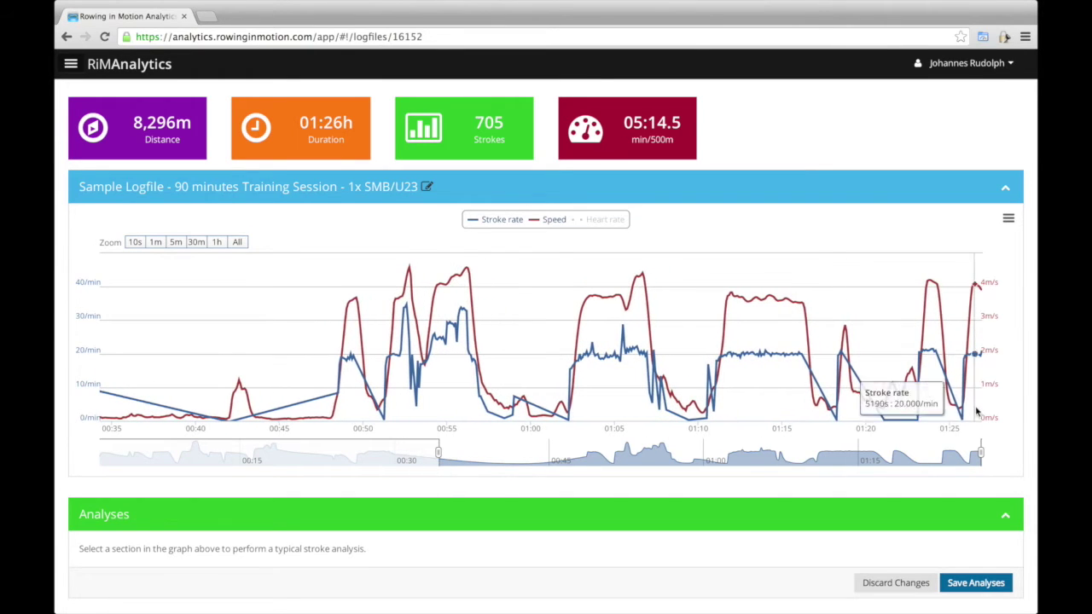
{"action": "left_click_drag", "start_coordinate": [904, 455], "coordinate": [789, 449]}
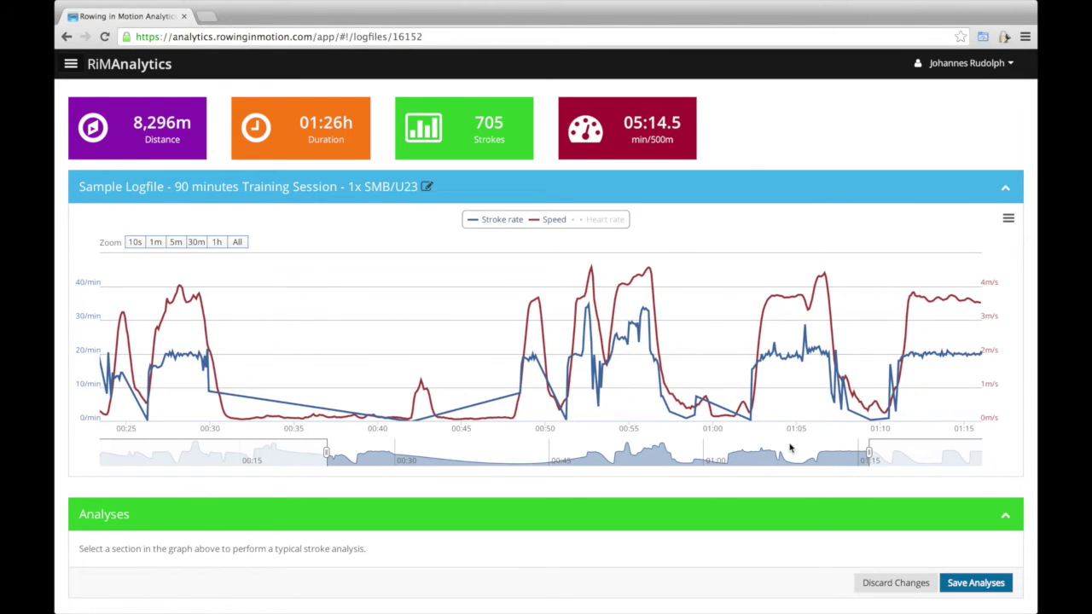
{"action": "left_click_drag", "start_coordinate": [867, 452], "coordinate": [706, 463]}
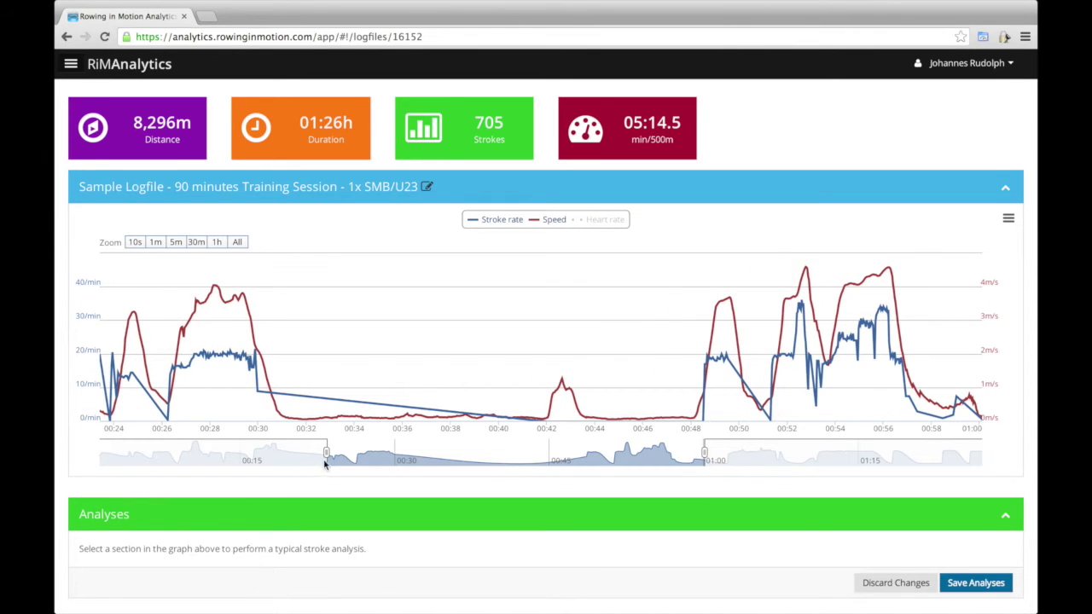
{"action": "left_click_drag", "start_coordinate": [323, 452], "coordinate": [585, 456]}
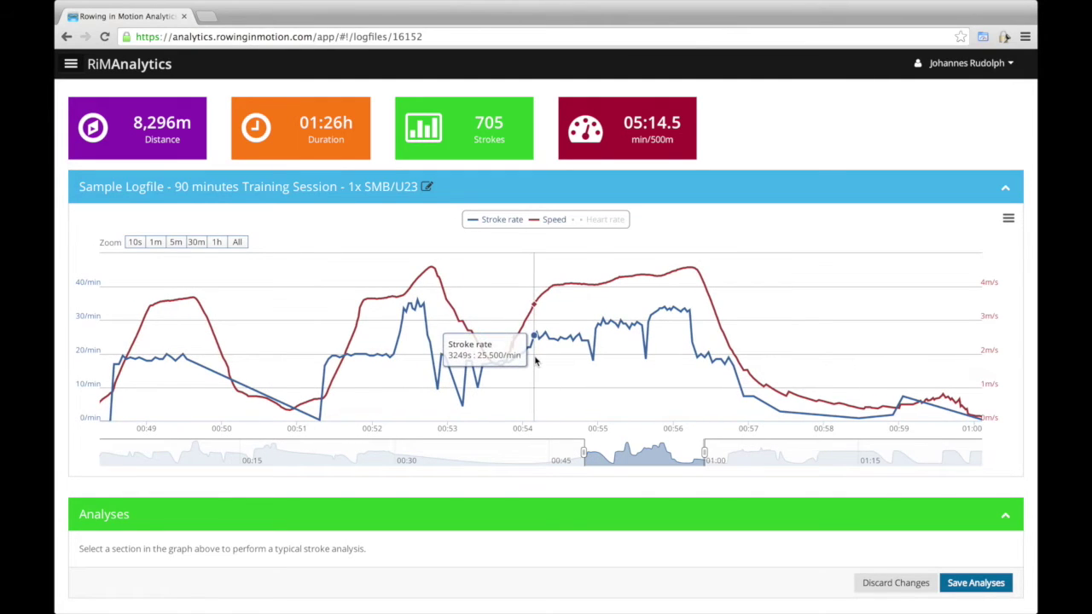
- Mark the section from about 00:54:10 to 00:54:50 on the graph for a typical stroke analysis
{"action": "left_click_drag", "start_coordinate": [534, 356], "coordinate": [588, 363]}
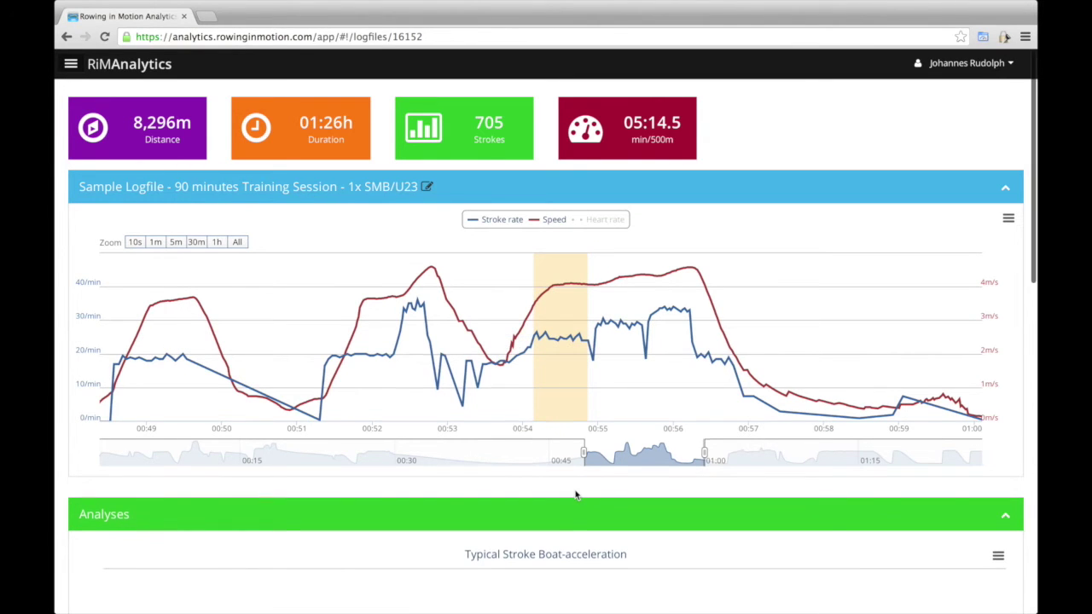
{"action": "scroll", "coordinate": [575, 495], "scroll_direction": "down", "scroll_amount": 2}
{"action": "scroll", "coordinate": [574, 495], "scroll_direction": "down", "scroll_amount": 3}
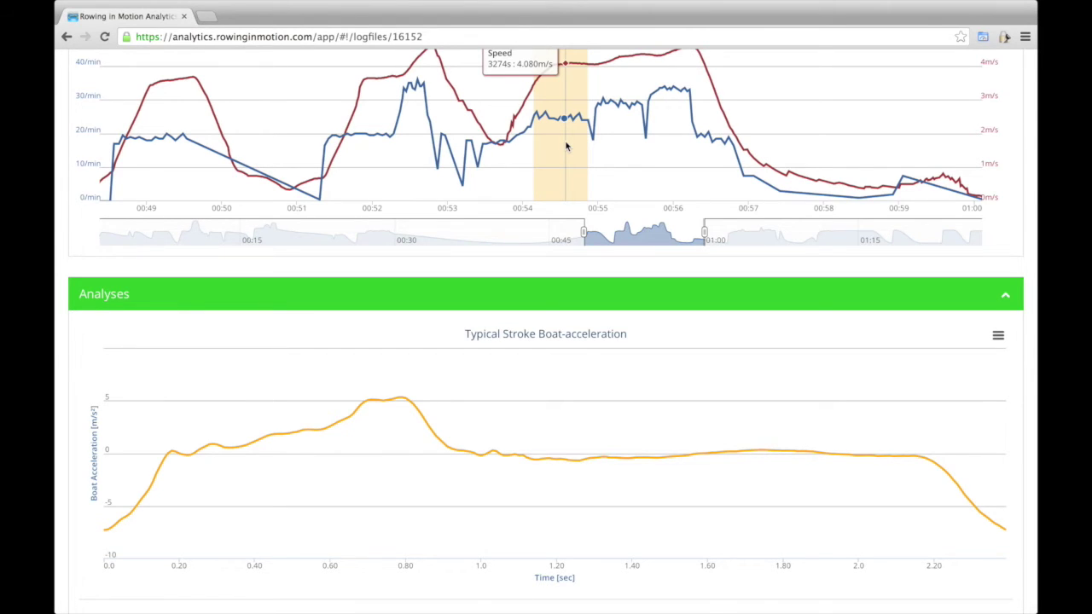
- Add a second stroke analysis for the section from about 00:55:00 to 00:55:35
{"action": "scroll", "coordinate": [579, 147], "scroll_direction": "up", "scroll_amount": 1}
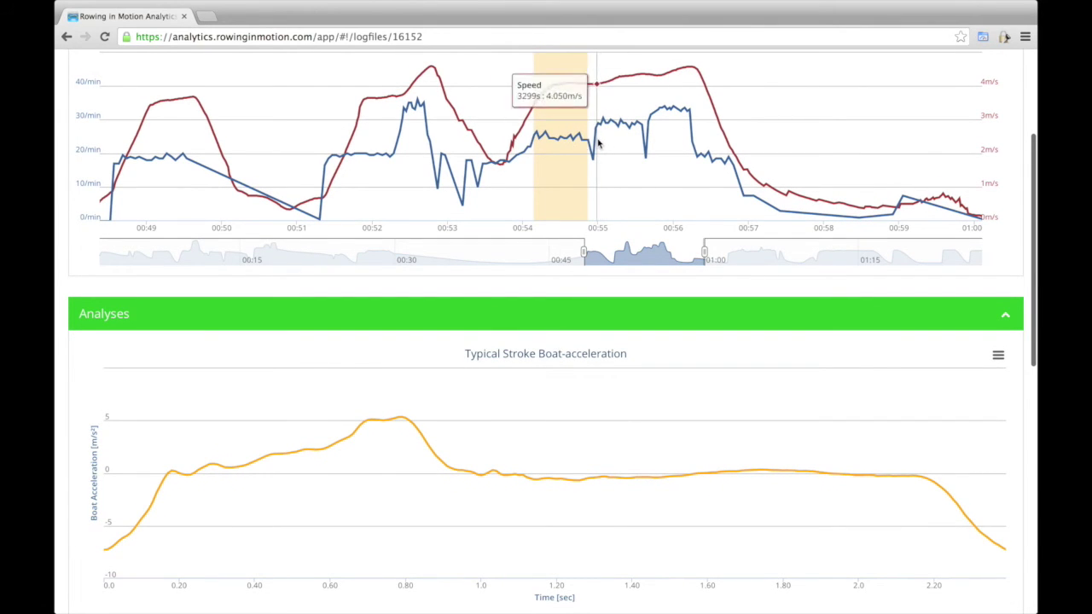
{"action": "left_click_drag", "start_coordinate": [598, 145], "coordinate": [643, 147]}
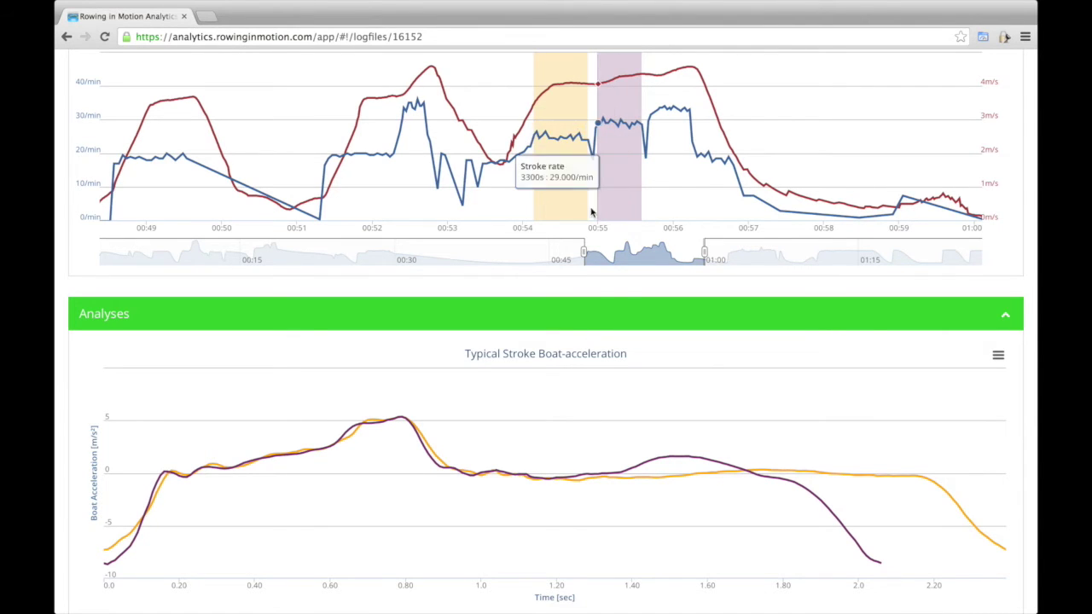
{"action": "scroll", "coordinate": [546, 171], "scroll_direction": "down", "scroll_amount": 1}
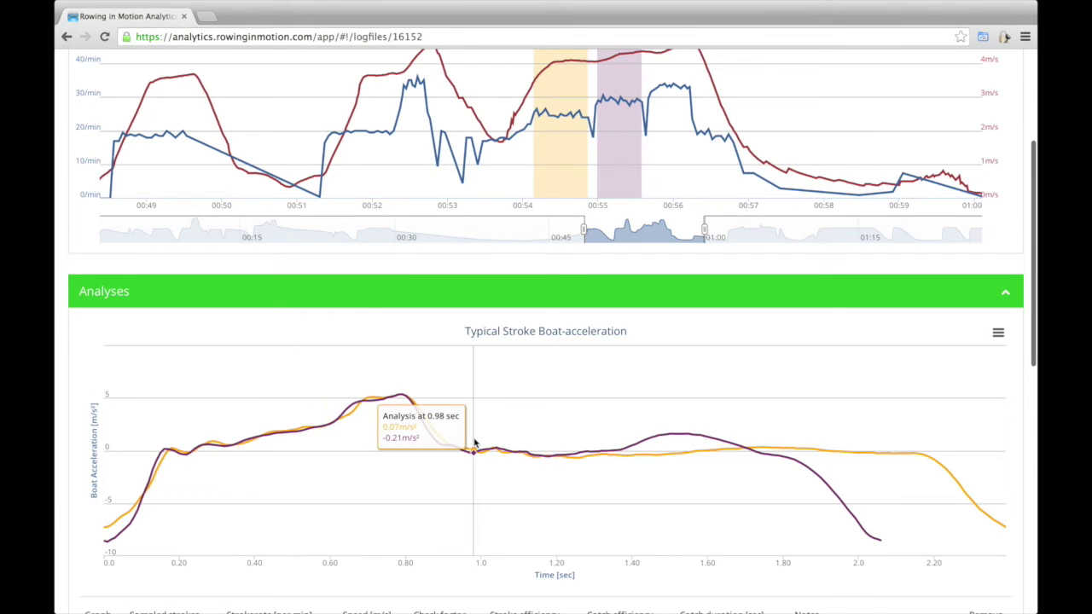
- Shift the graph window to about 00:12–00:24 and analyse the sections from about 00:16:25 to 00:17:05 and 00:17:15 to 00:17:50
{"action": "scroll", "coordinate": [473, 442], "scroll_direction": "up", "scroll_amount": 1}
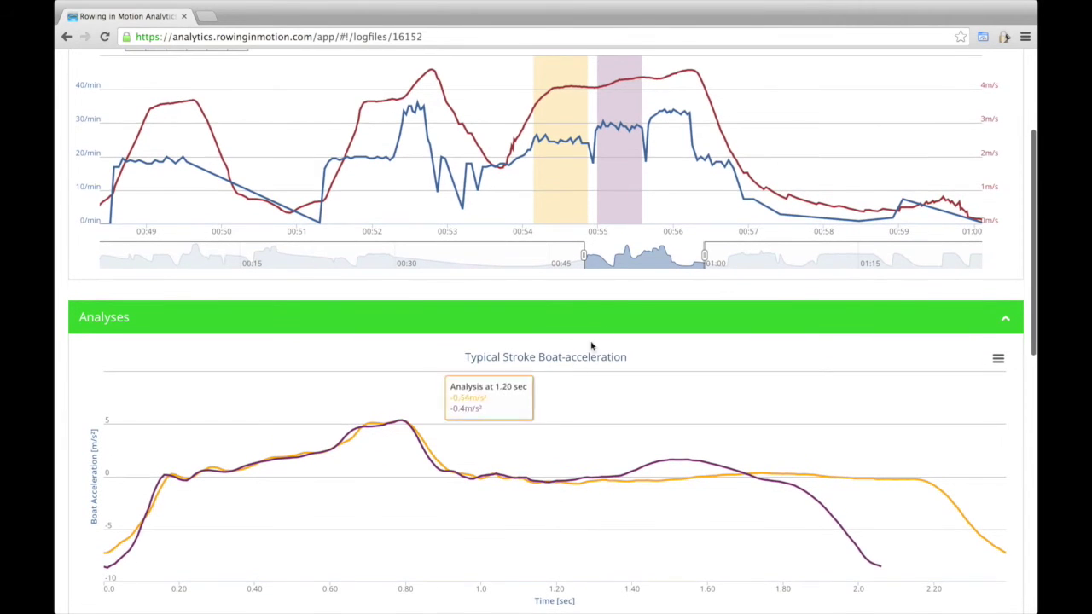
{"action": "left_click_drag", "start_coordinate": [626, 258], "coordinate": [266, 271]}
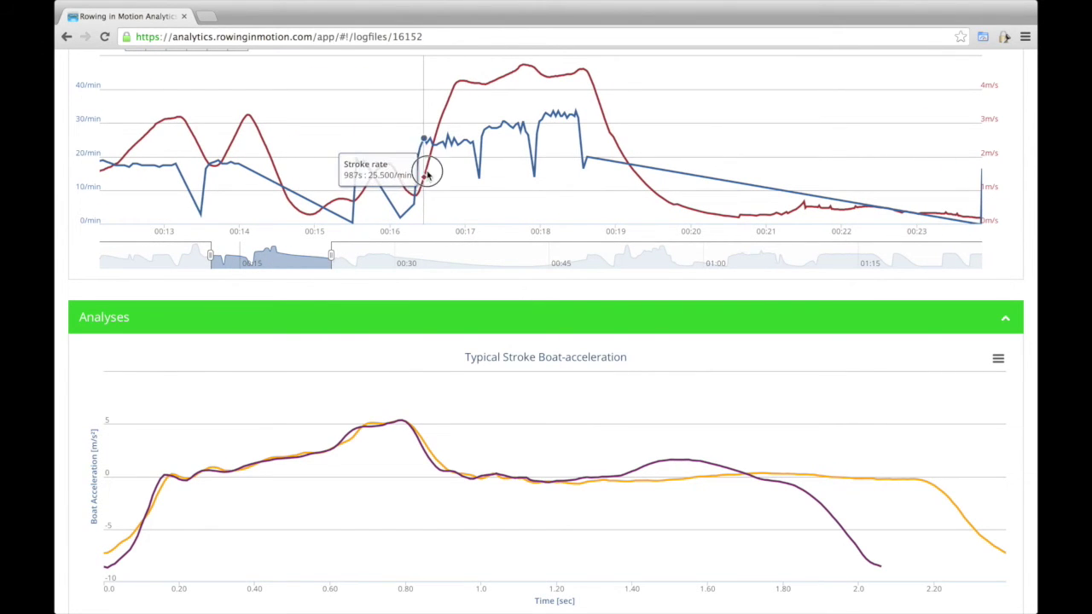
{"action": "mouse_move", "coordinate": [420, 175]}
{"action": "left_mouse_down"}
{"action": "mouse_move", "coordinate": [463, 165]}
{"action": "mouse_move", "coordinate": [469, 150]}
{"action": "mouse_move", "coordinate": [527, 156]}
{"action": "left_mouse_up"}
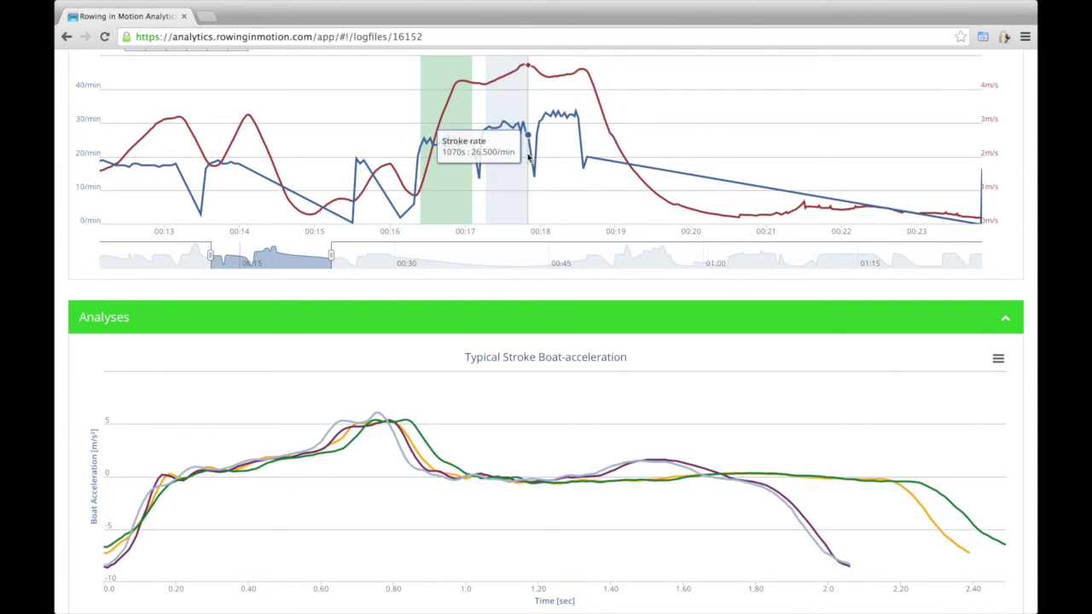
- Remove the purple analysis with 14 sampled strokes from the table and save the remaining analyses
{"action": "scroll", "coordinate": [531, 299], "scroll_direction": "down", "scroll_amount": 4}
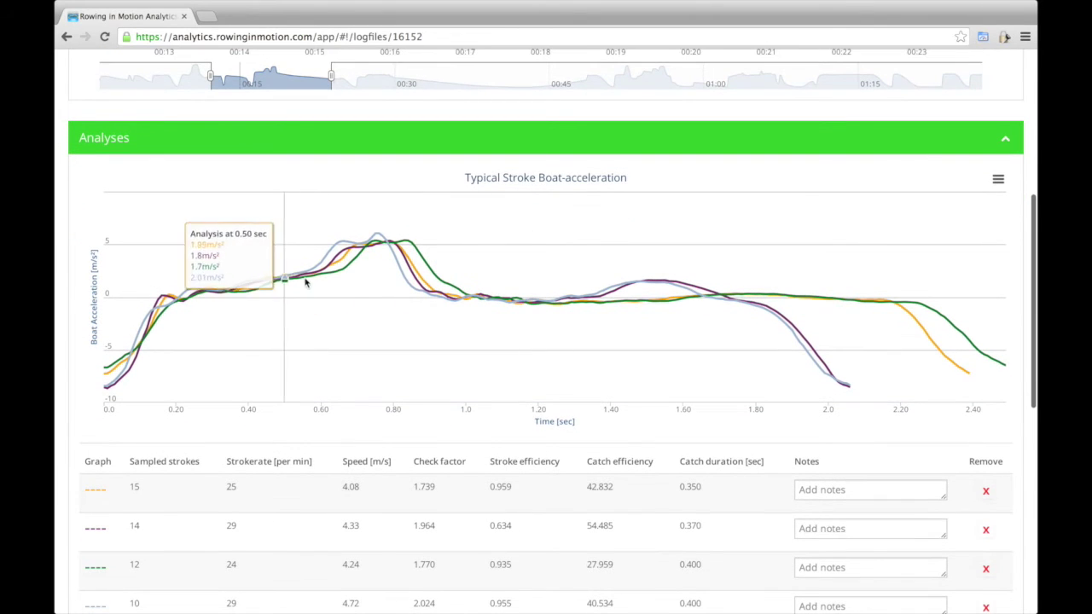
{"action": "scroll", "coordinate": [542, 333], "scroll_direction": "down", "scroll_amount": 2}
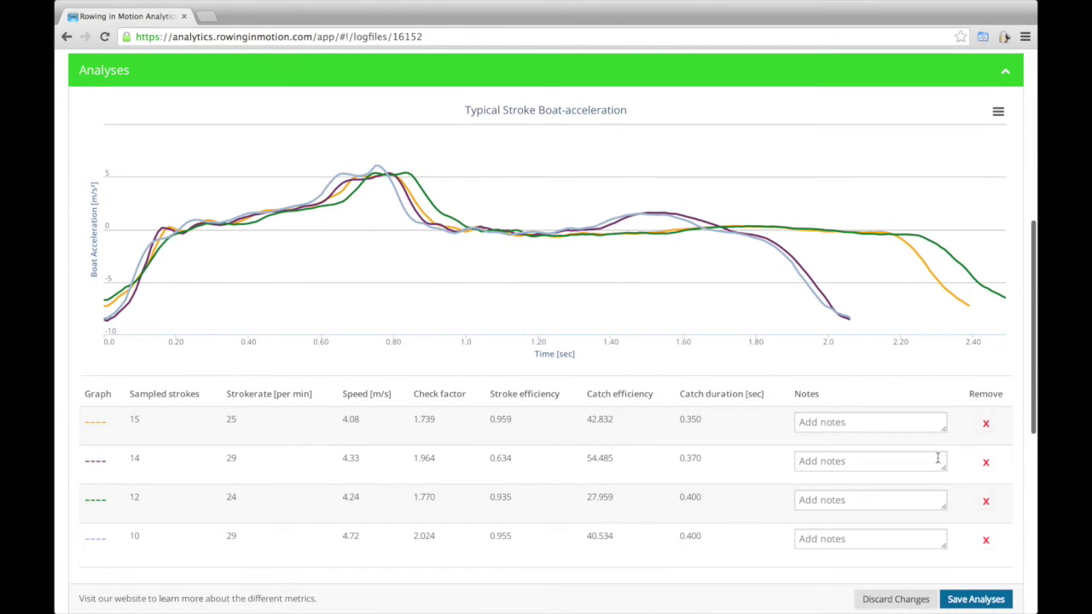
{"action": "left_click", "coordinate": [986, 462]}
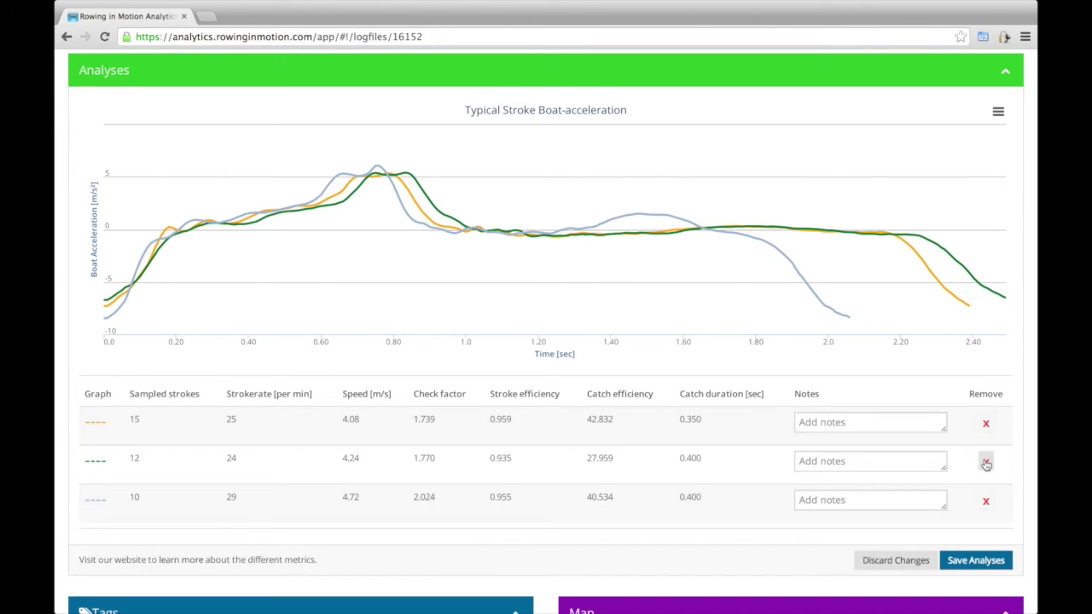
{"action": "left_click", "coordinate": [989, 567]}
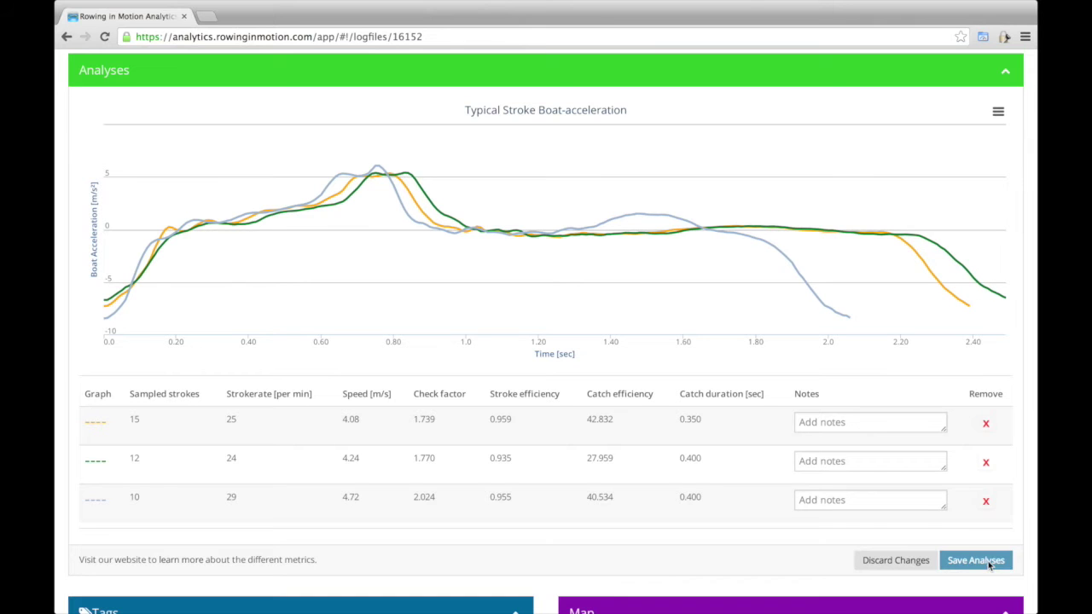
- Open the Compare Analyses page to list the saved analyses
{"action": "scroll", "coordinate": [989, 565], "scroll_direction": "down", "scroll_amount": 2}
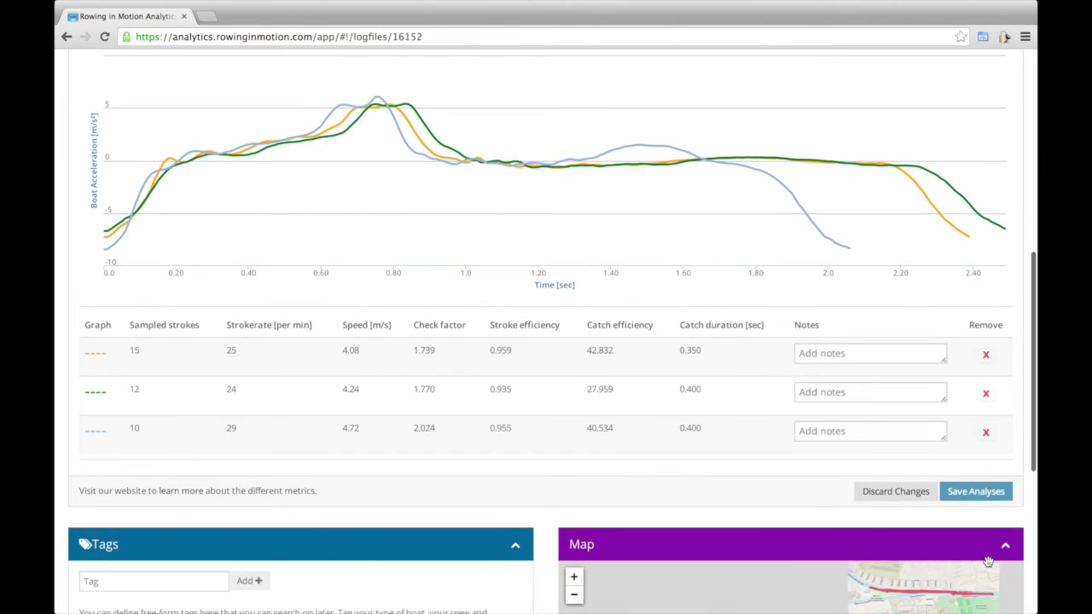
{"action": "scroll", "coordinate": [1026, 509], "scroll_direction": "down", "scroll_amount": 3}
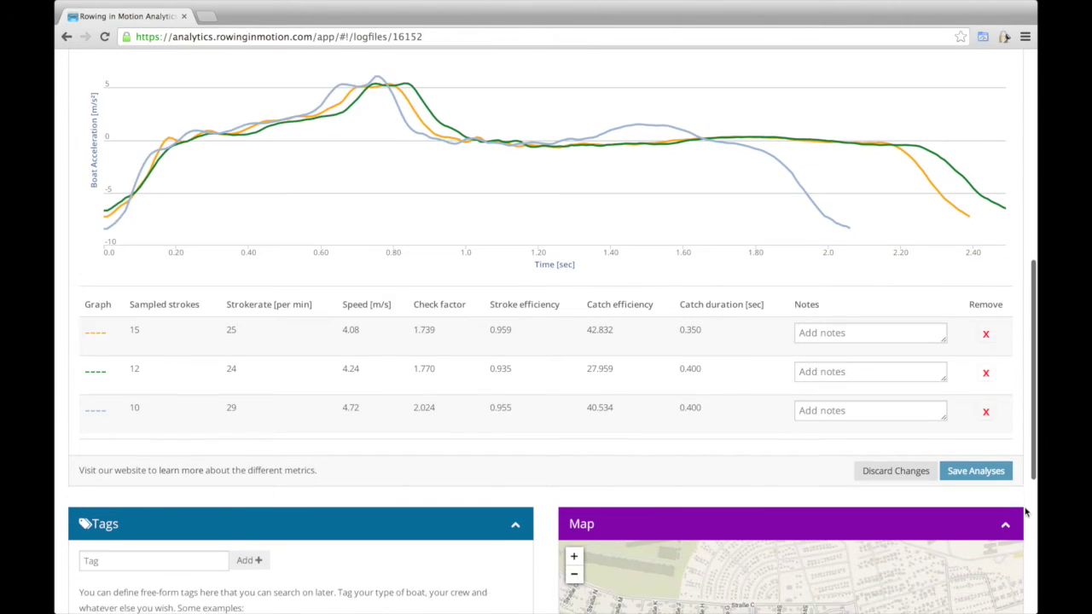
{"action": "scroll", "coordinate": [1026, 510], "scroll_direction": "down", "scroll_amount": 3}
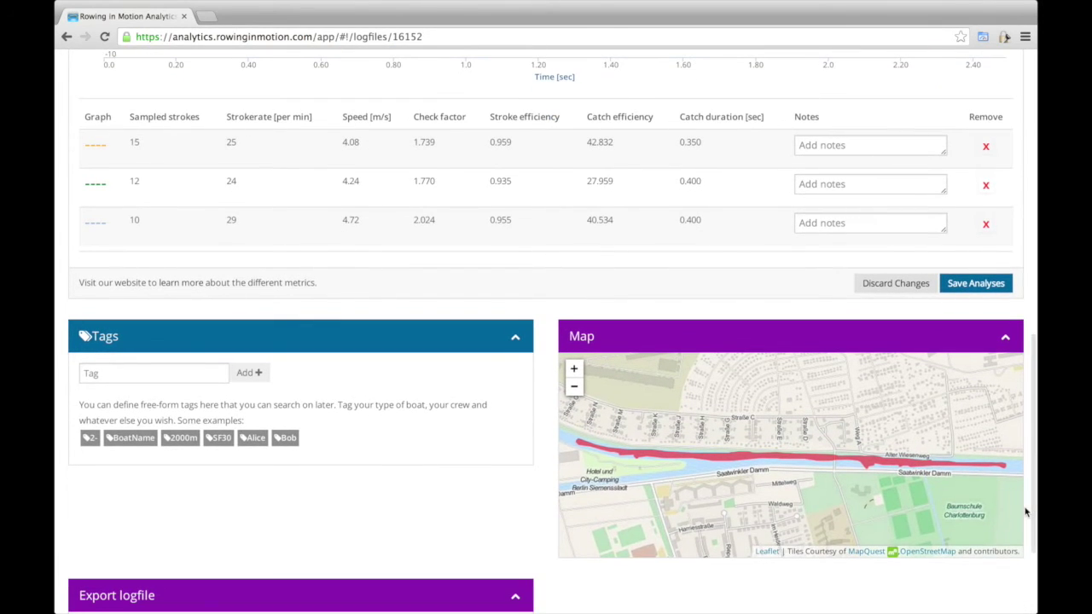
{"action": "scroll", "coordinate": [330, 321], "scroll_direction": "up", "scroll_amount": 15}
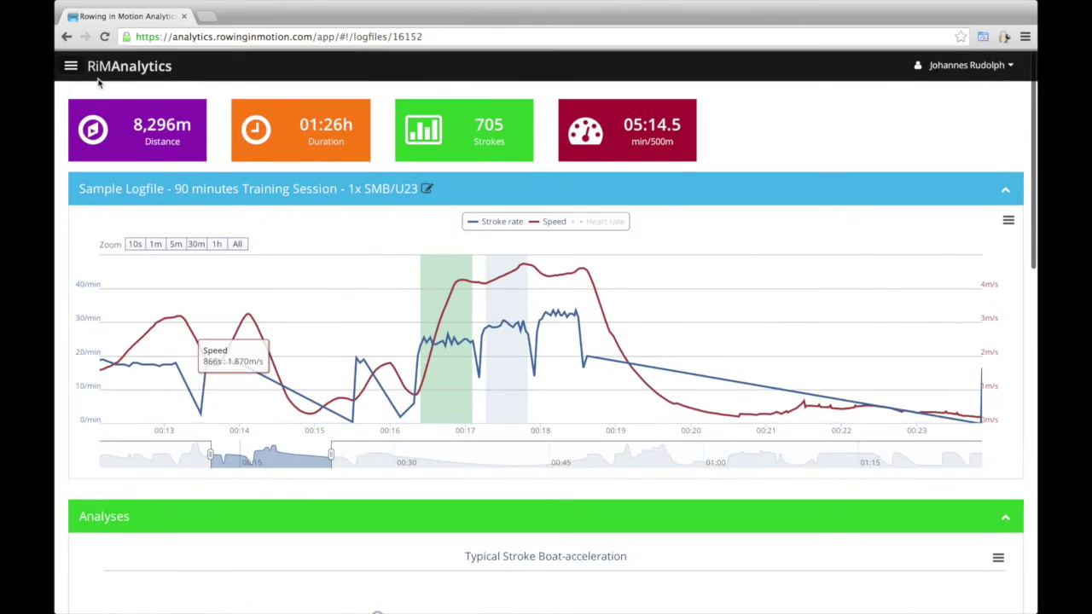
{"action": "left_click", "coordinate": [39, 64]}
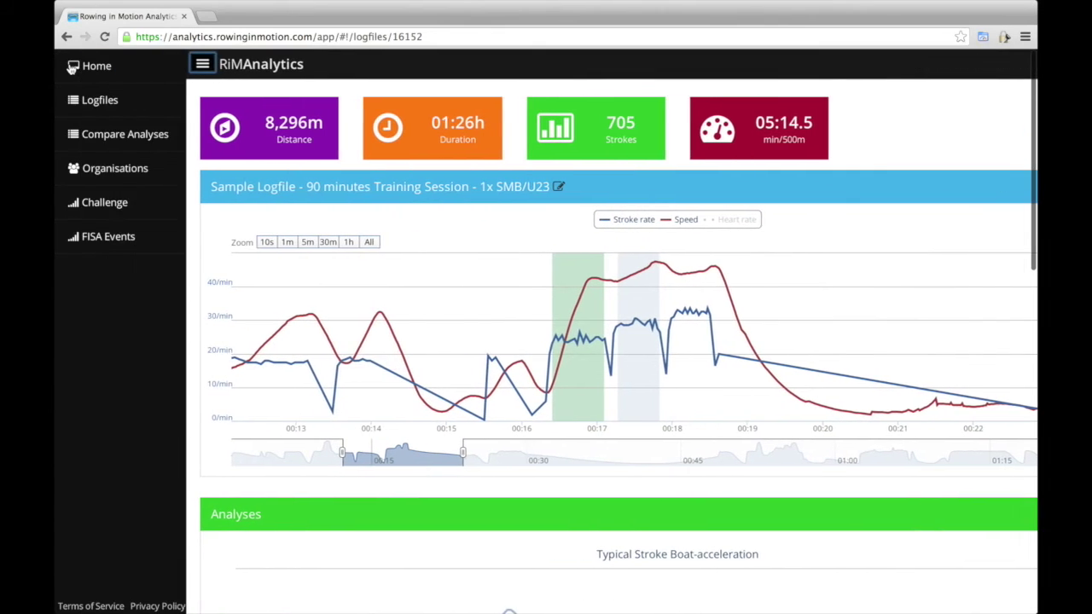
{"action": "left_click", "coordinate": [119, 136]}
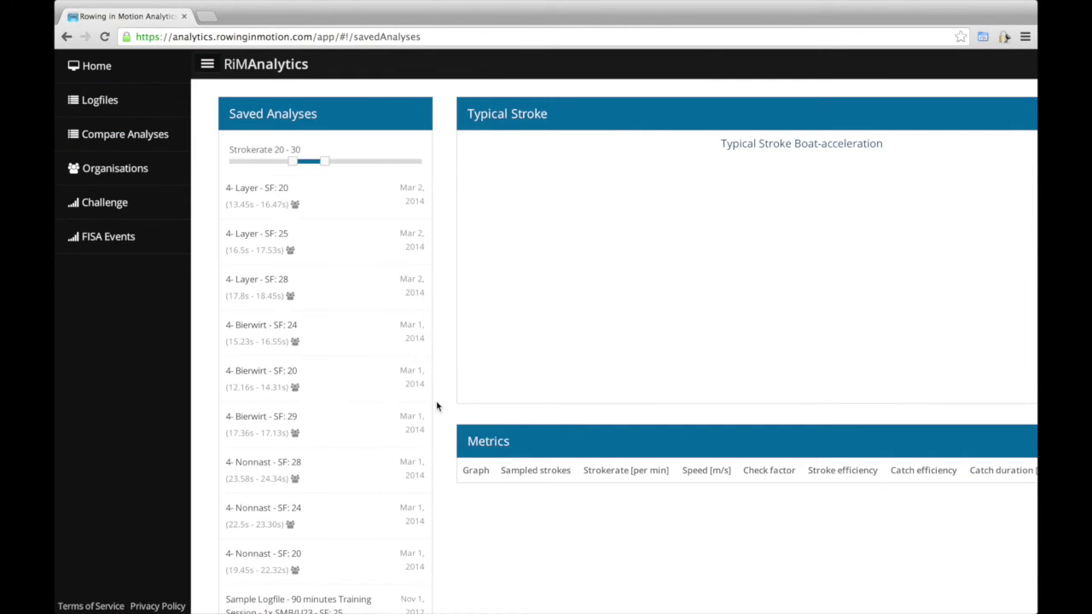
{"action": "left_click", "coordinate": [438, 365]}
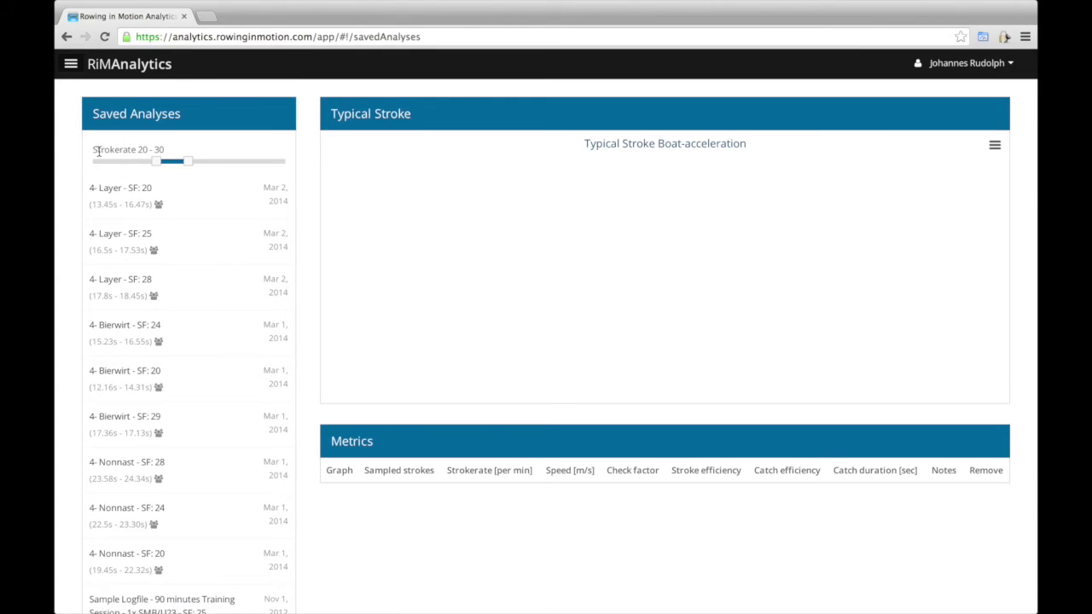
- Plot the two saved 4- analyses with SF: 20, covering 13.45s–16.47s and 12.16s–14.31s, for a typical stroke comparison
{"action": "left_click_drag", "start_coordinate": [93, 151], "coordinate": [167, 150]}
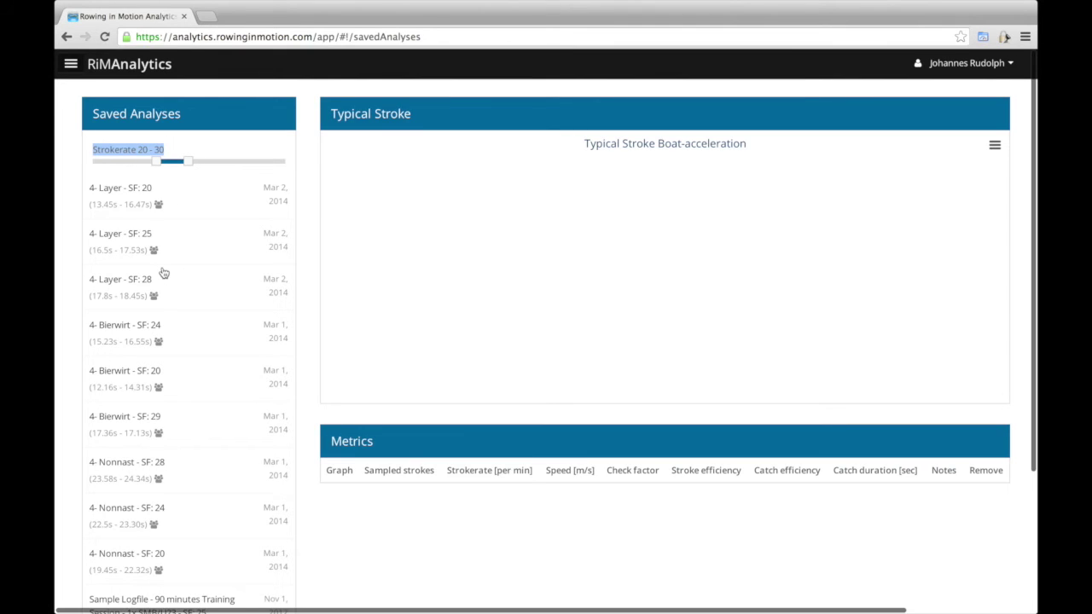
{"action": "scroll", "coordinate": [164, 273], "scroll_direction": "down", "scroll_amount": 1}
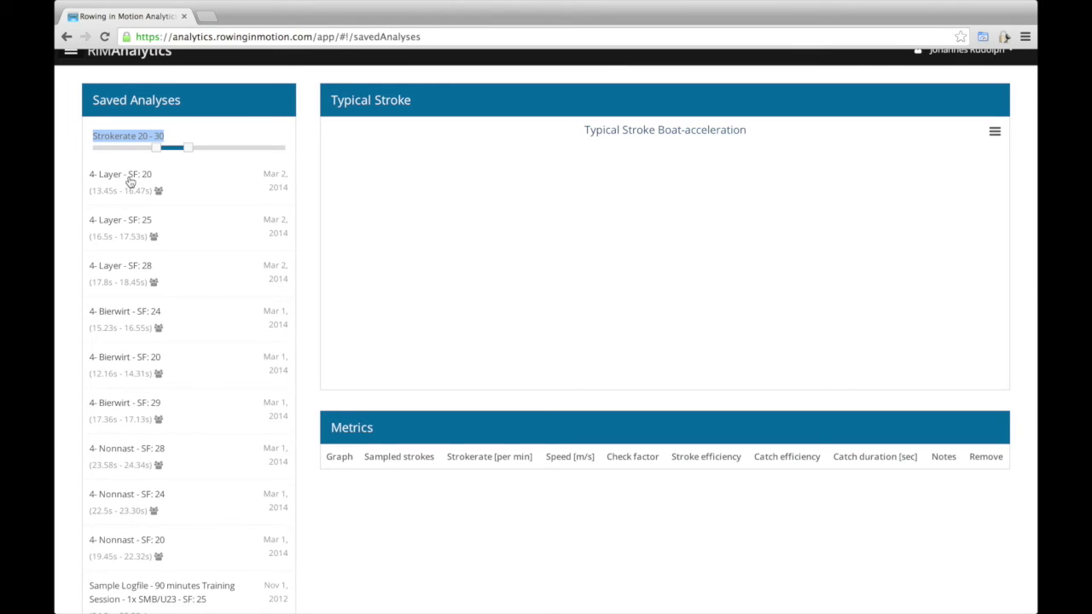
{"action": "left_click", "coordinate": [161, 194]}
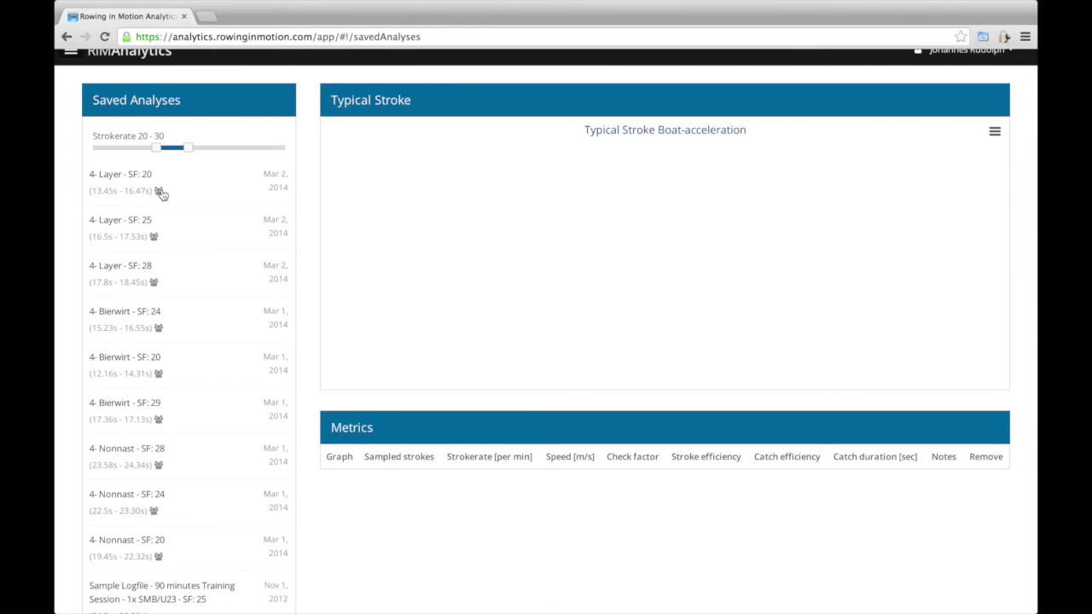
{"action": "left_click", "coordinate": [159, 372]}
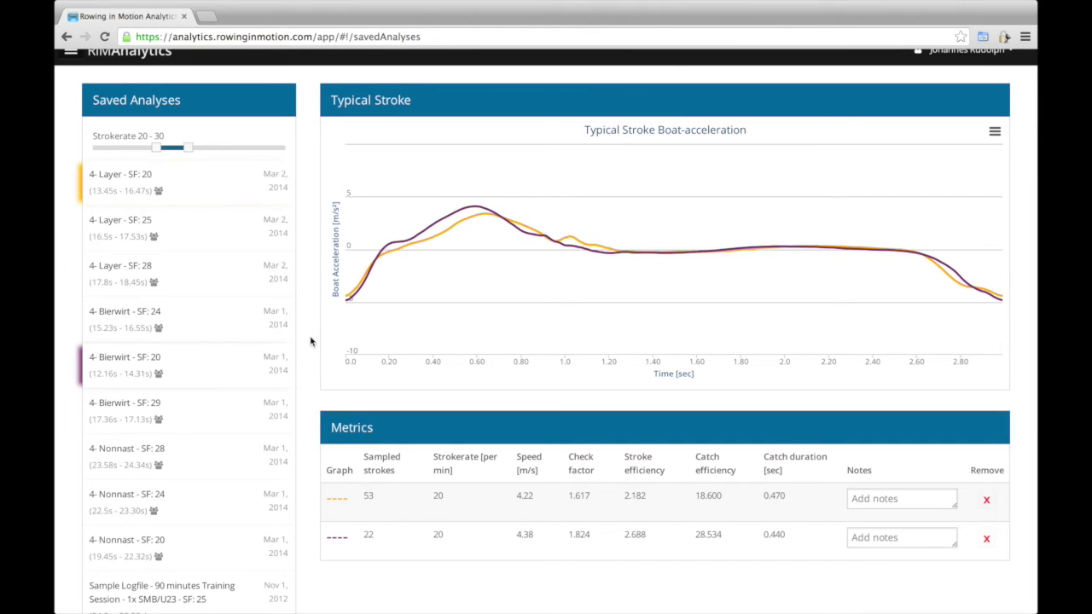
- Compare the two typical stroke curves and their speed, catch efficiency and catch duration in the Metrics table
{"action": "mouse_move", "coordinate": [388, 275]}
{"action": "scroll", "coordinate": [368, 512], "scroll_direction": "down", "scroll_amount": 2}
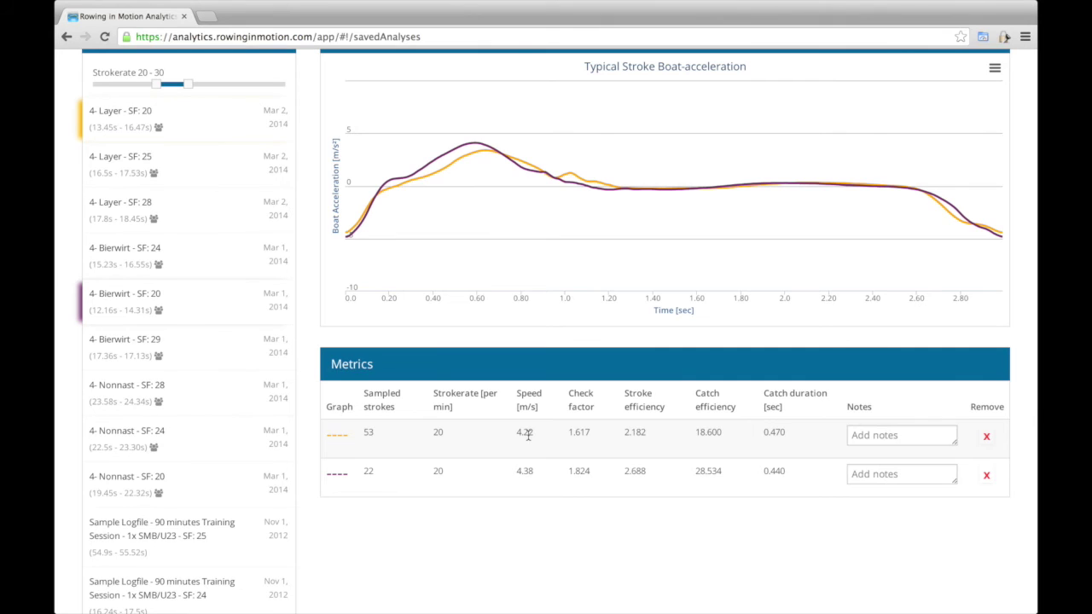
{"action": "double_click", "coordinate": [711, 431]}
{"action": "left_click", "coordinate": [773, 432]}
{"action": "left_click", "coordinate": [854, 435]}
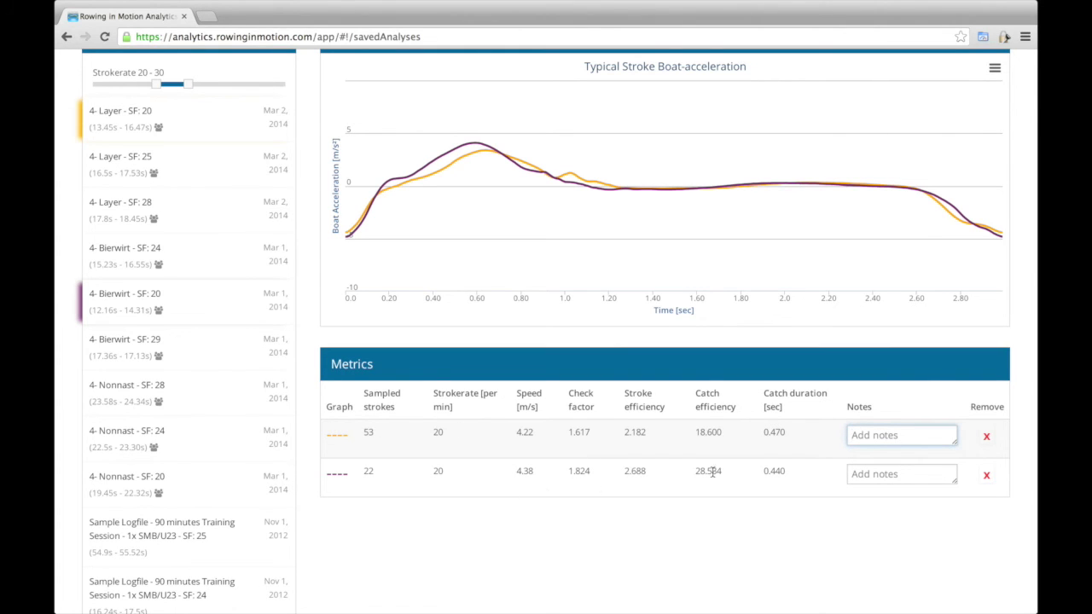
{"action": "scroll", "coordinate": [733, 475], "scroll_direction": "down", "scroll_amount": 2}
{"action": "scroll", "coordinate": [750, 477], "scroll_direction": "up", "scroll_amount": 3}
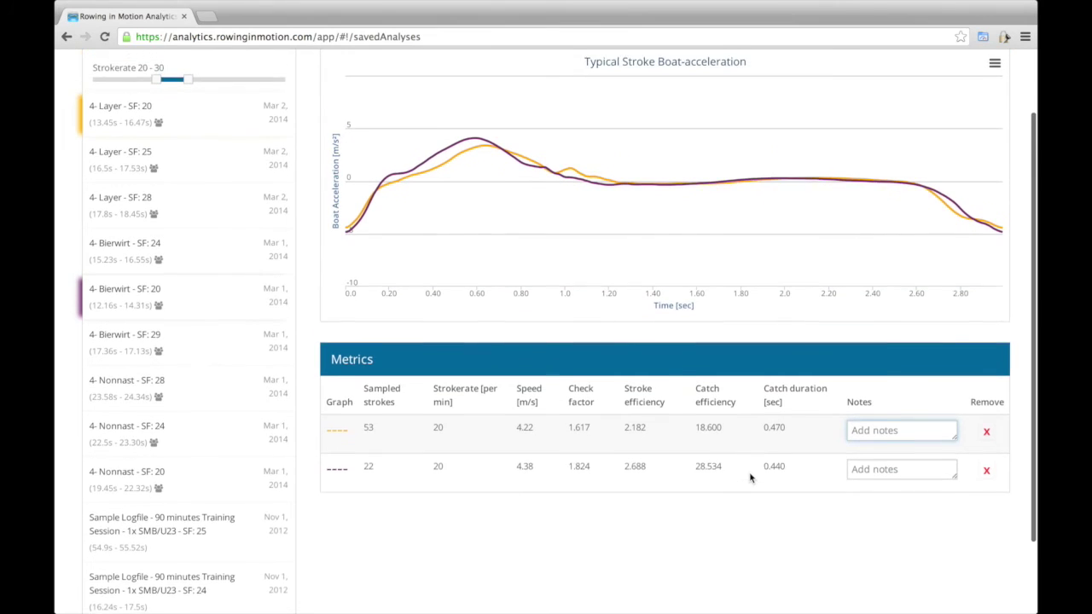
{"action": "mouse_move", "coordinate": [438, 239]}
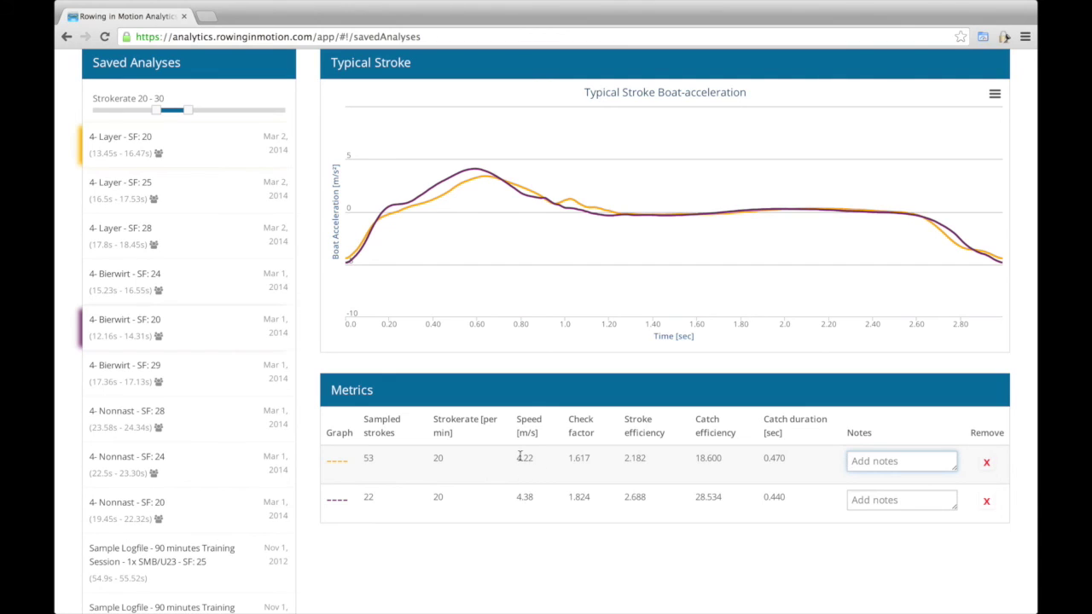
{"action": "double_click", "coordinate": [525, 497]}
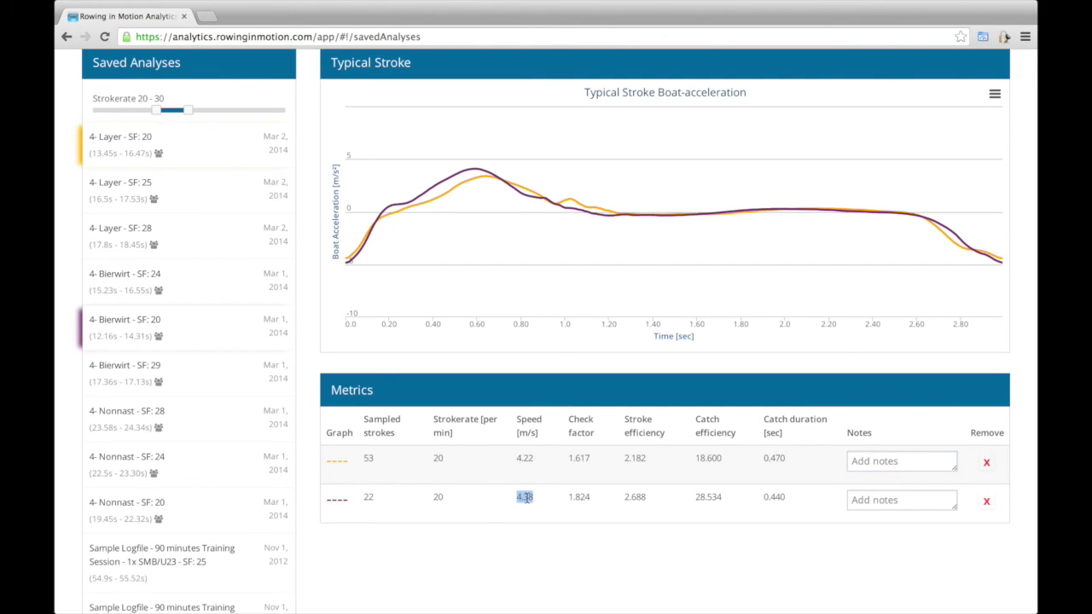